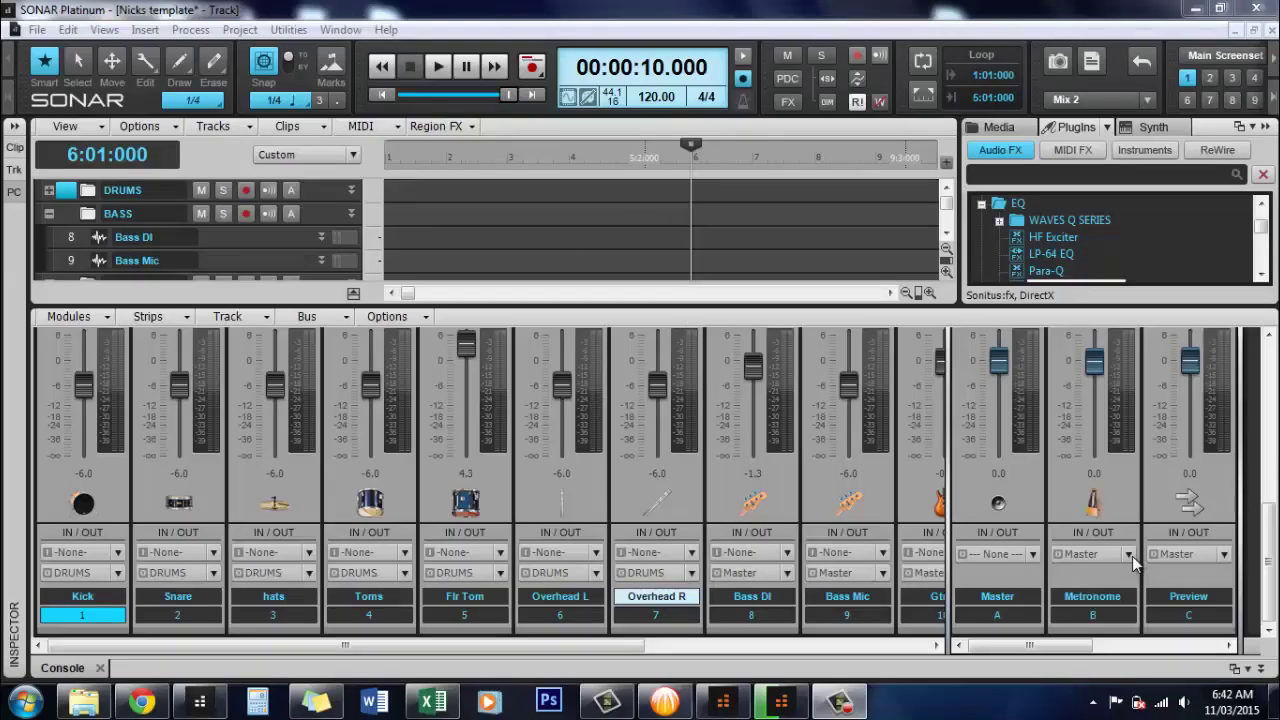
- Widen the track strip area and lower the Flr Tom fader from 4.3 to about -6.6 dB
left_click_drag(1267, 595, 1265, 548)
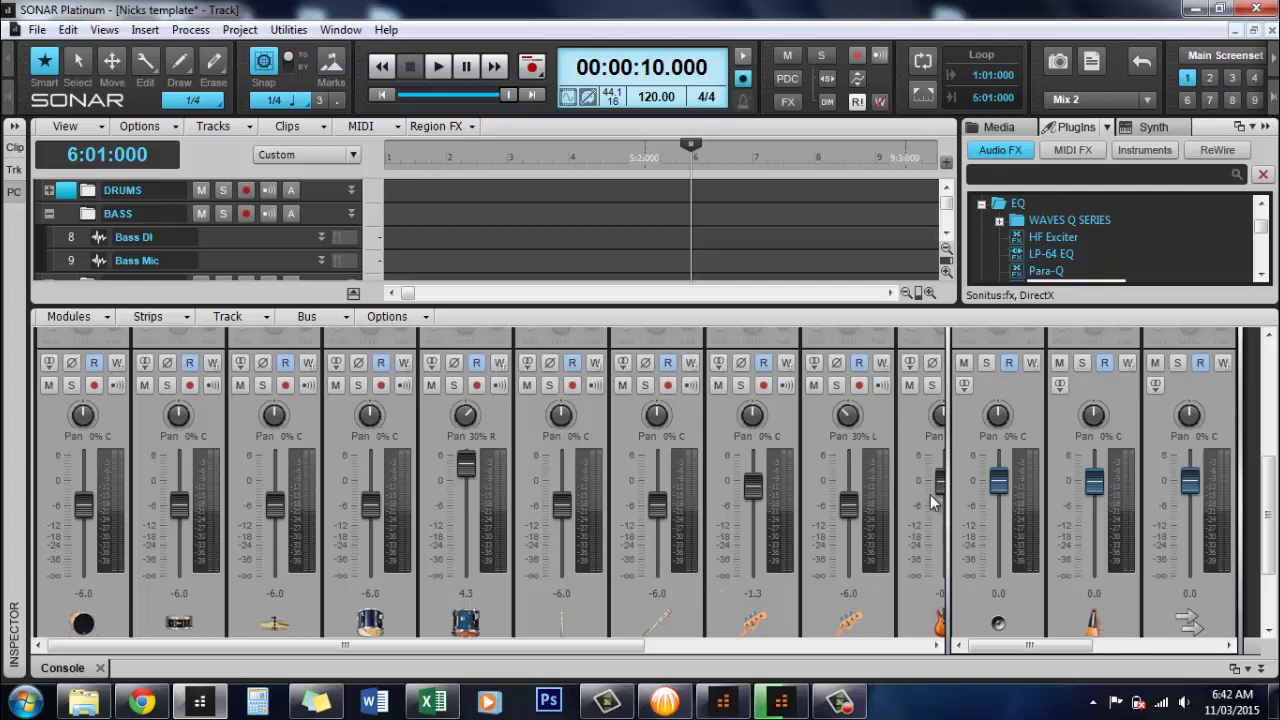
left_click_drag(947, 490, 1093, 478)
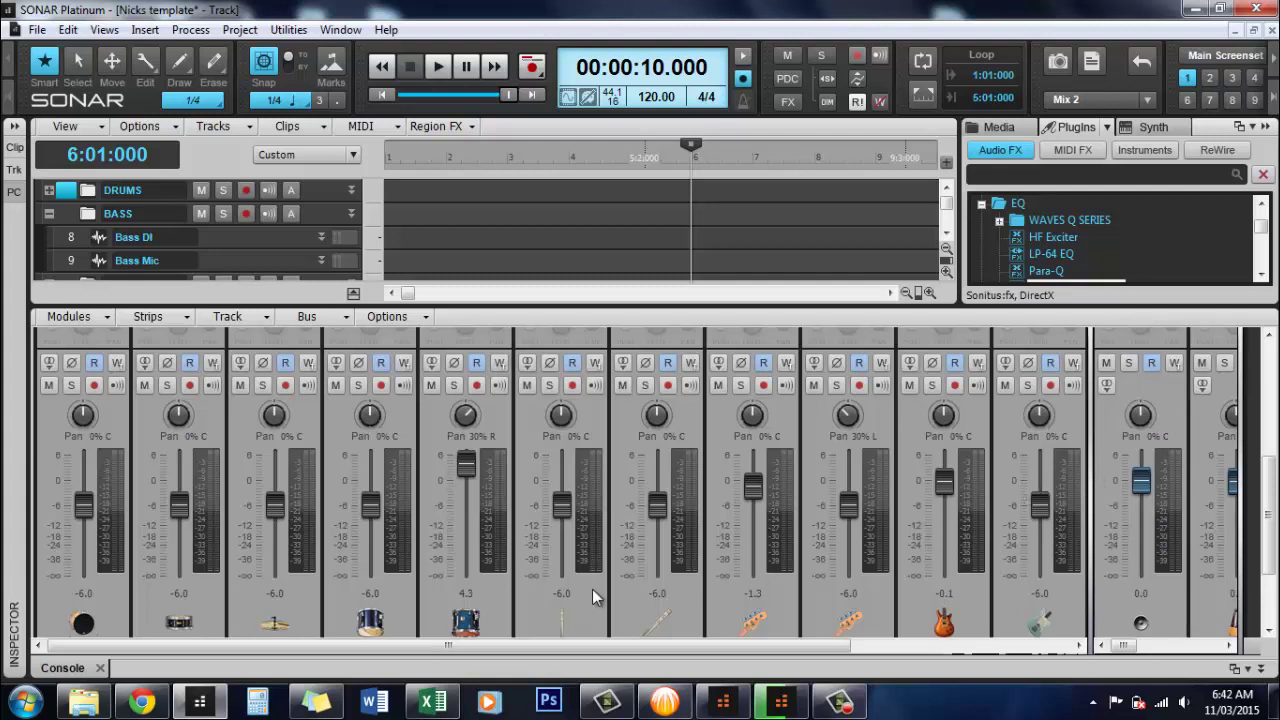
scroll(530, 521, "down", 2)
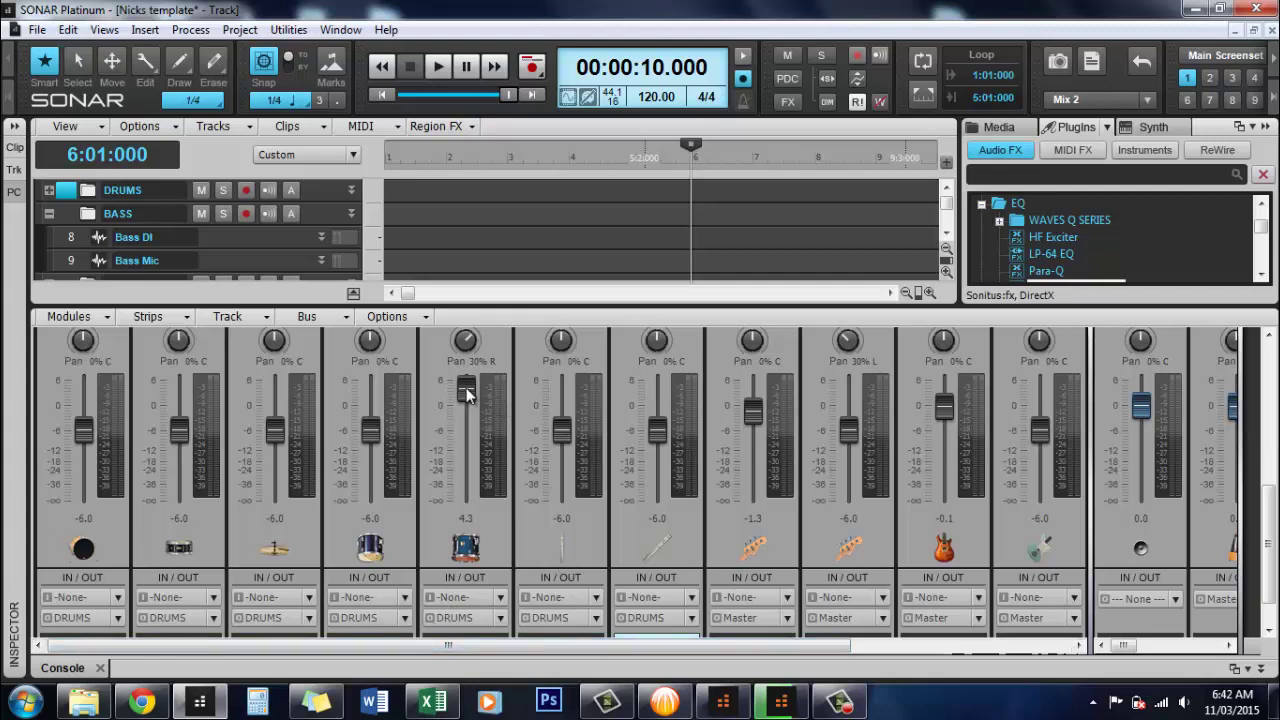
left_click_drag(466, 393, 466, 432)
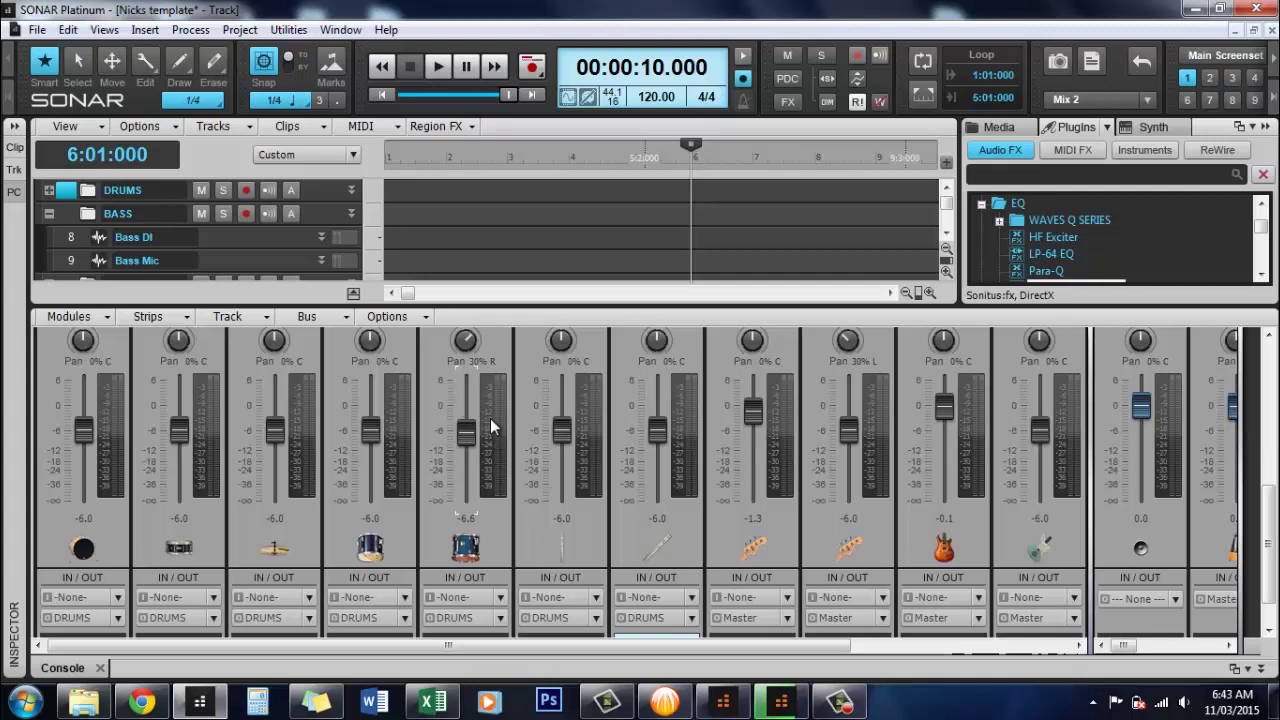
- Rebalance the drum fader levels, pan Kick and Snare left, Overhead L 32% left, Overhead R 52% right
scroll(460, 472, "down", 1)
scroll(575, 485, "down", 2)
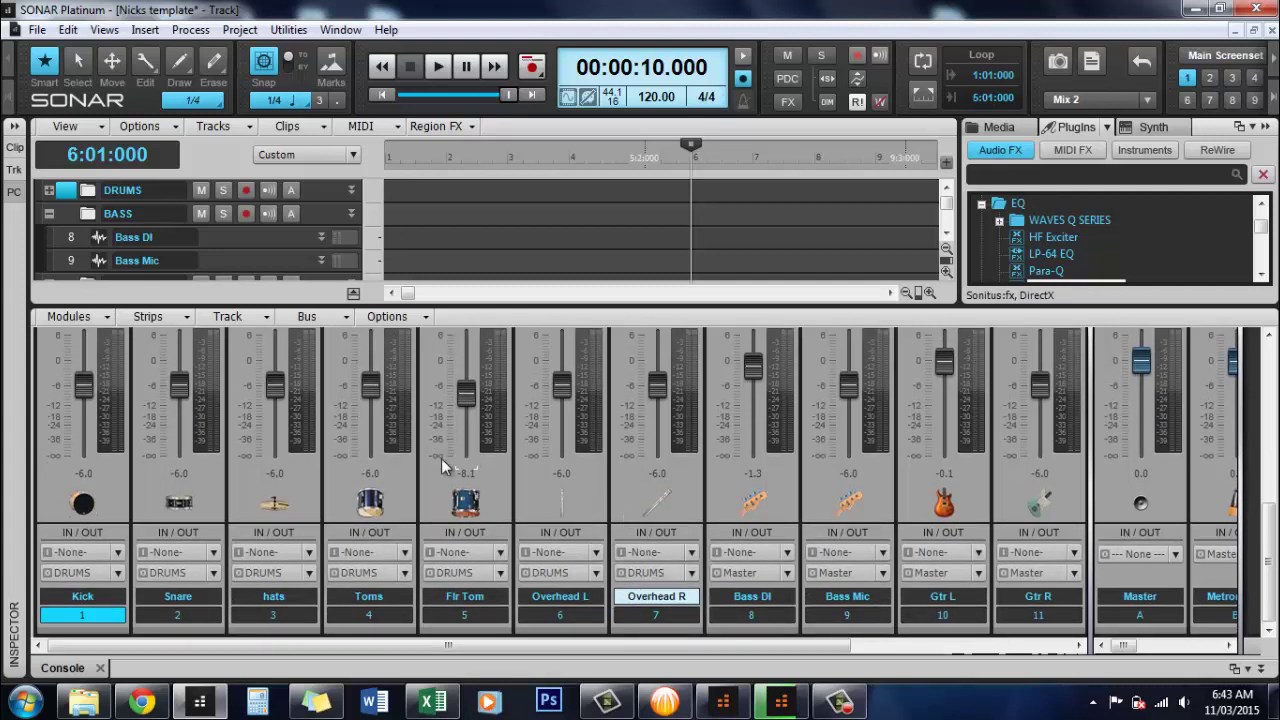
scroll(92, 393, "up", 3)
scroll(182, 393, "down", 3)
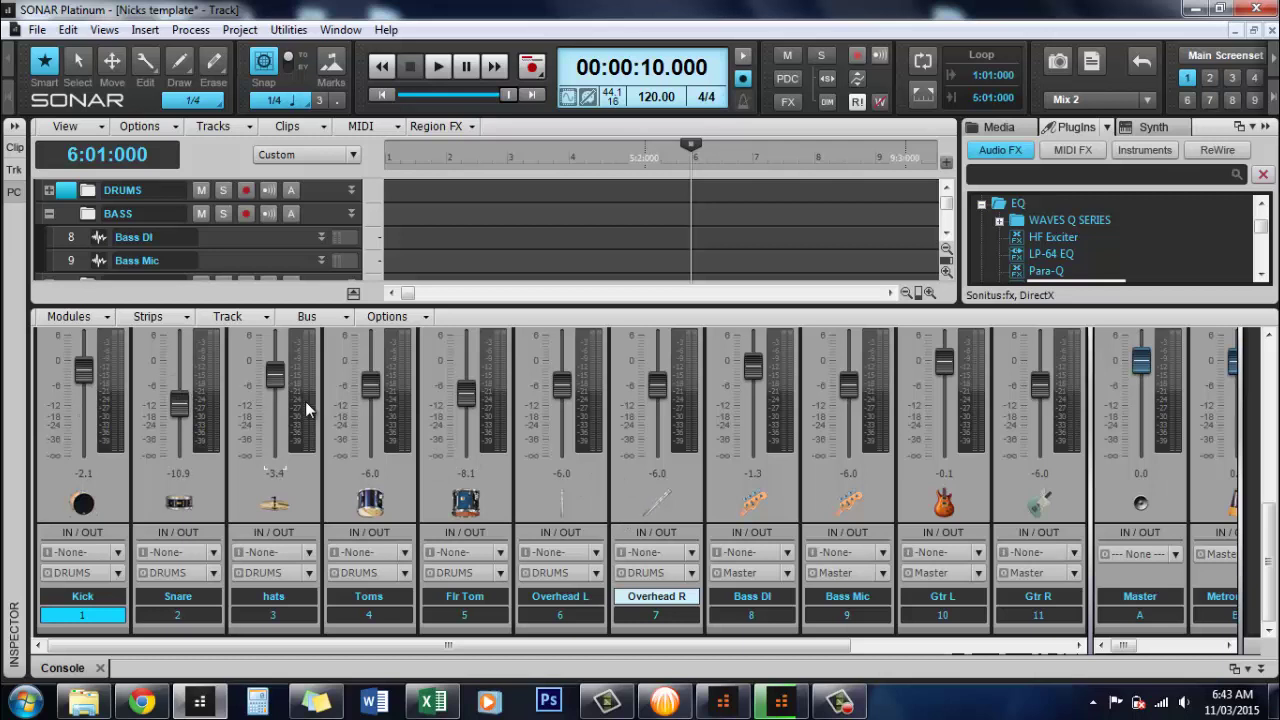
scroll(374, 390, "up", 2)
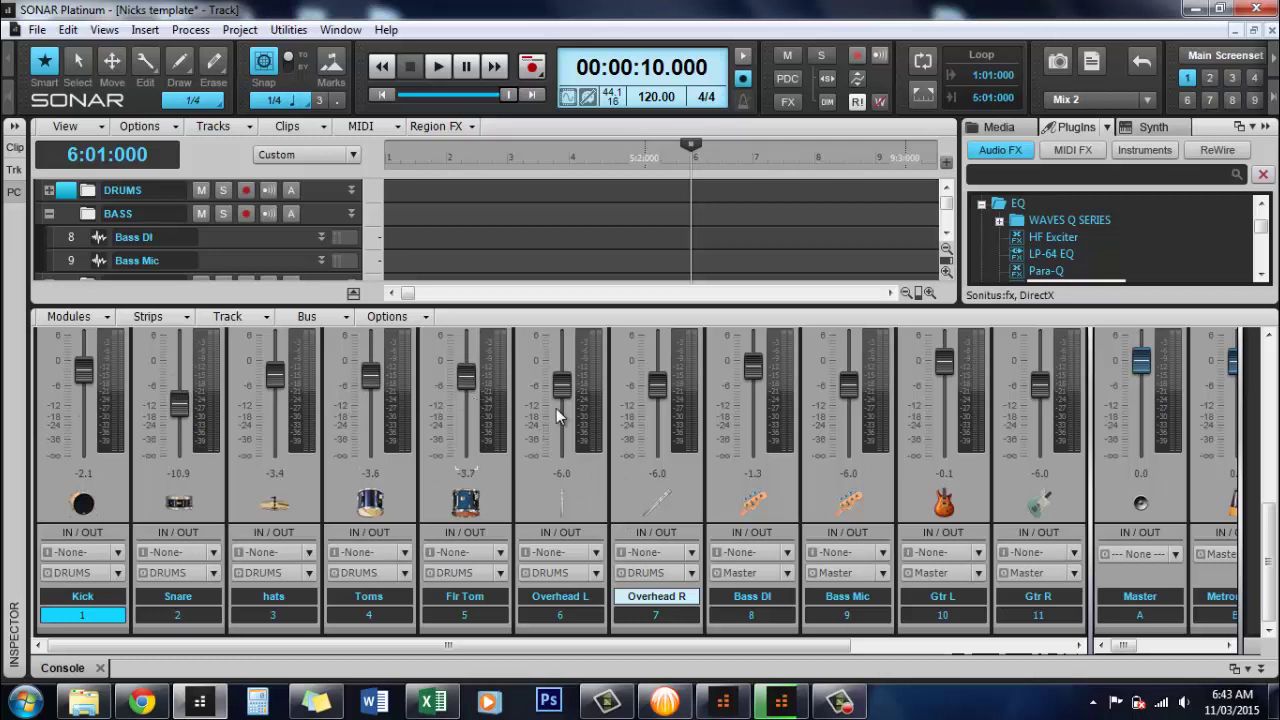
scroll(560, 395, "down", 3)
scroll(354, 486, "up", 5)
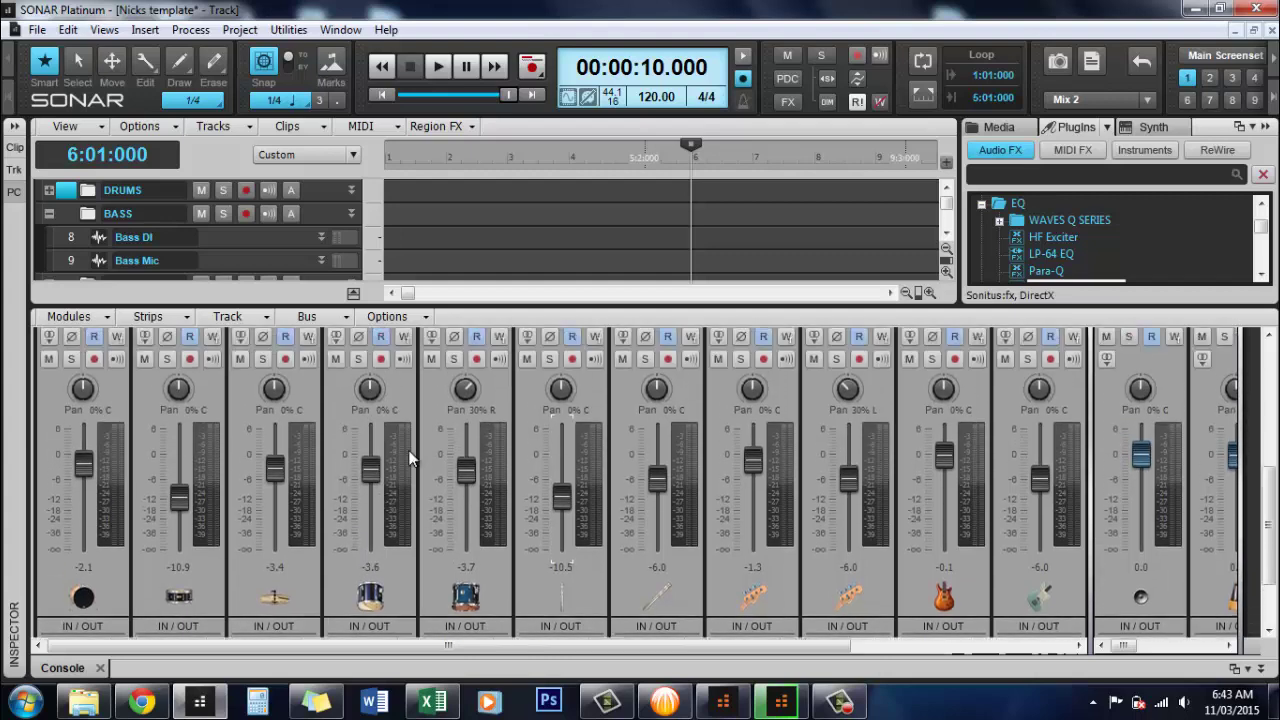
scroll(82, 463, "down", 10)
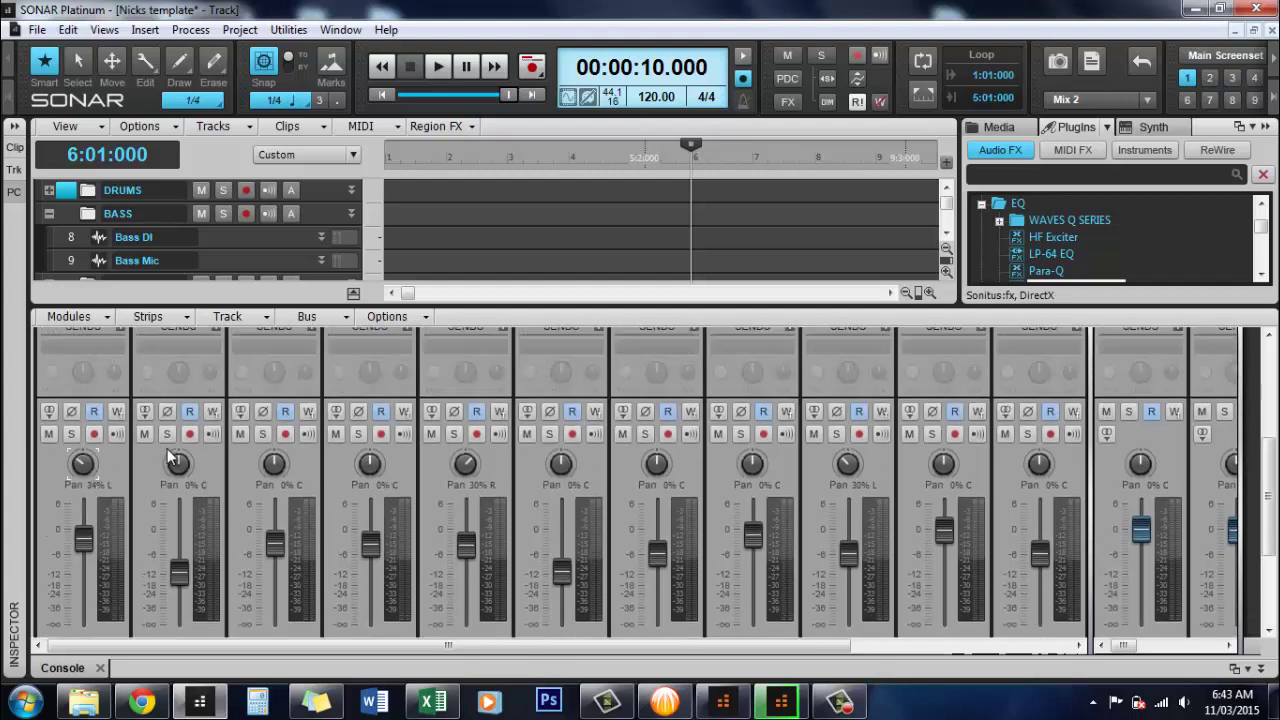
scroll(178, 462, "down", 10)
scroll(561, 463, "down", 10)
scroll(657, 463, "up", 10)
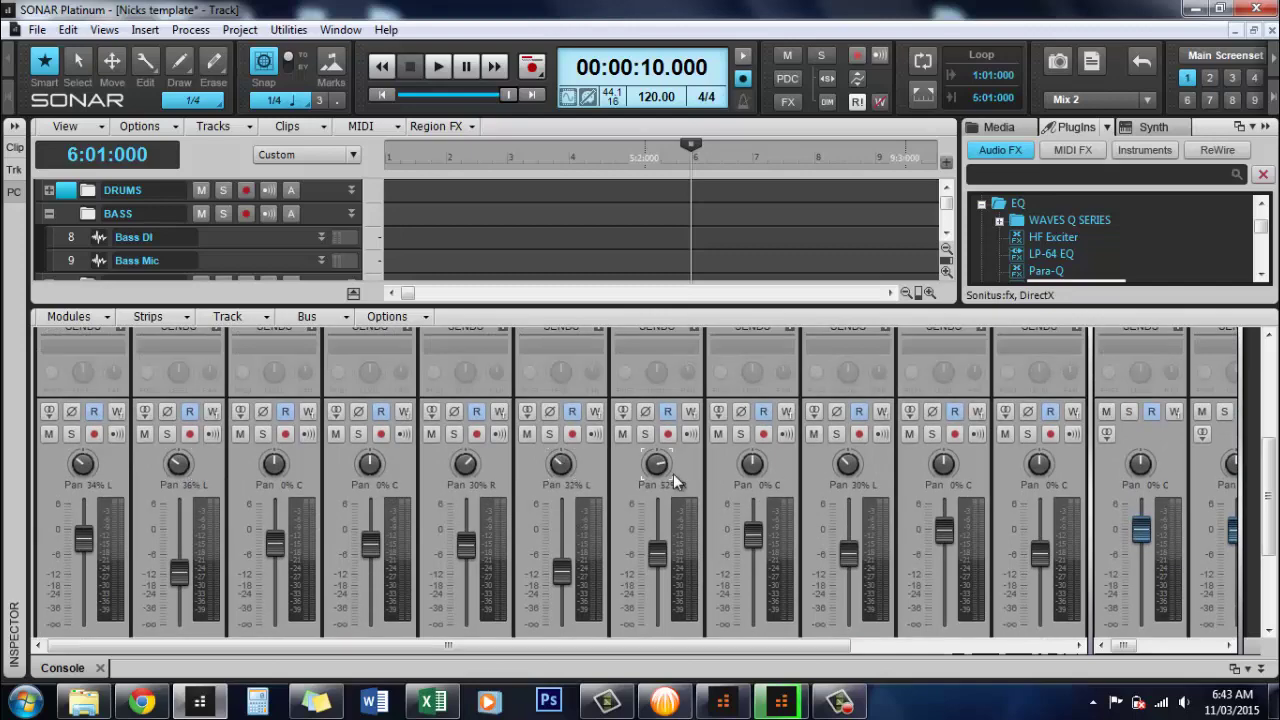
scroll(93, 560, "down", 1)
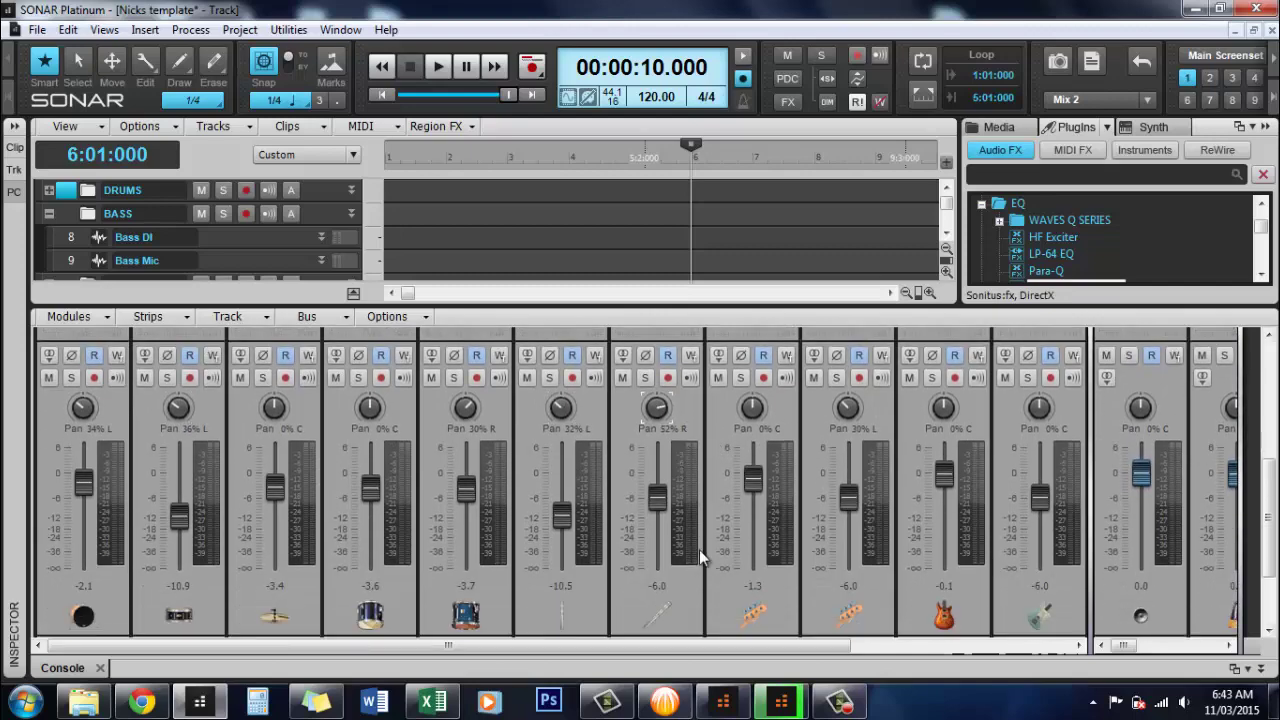
scroll(699, 549, "down", 2)
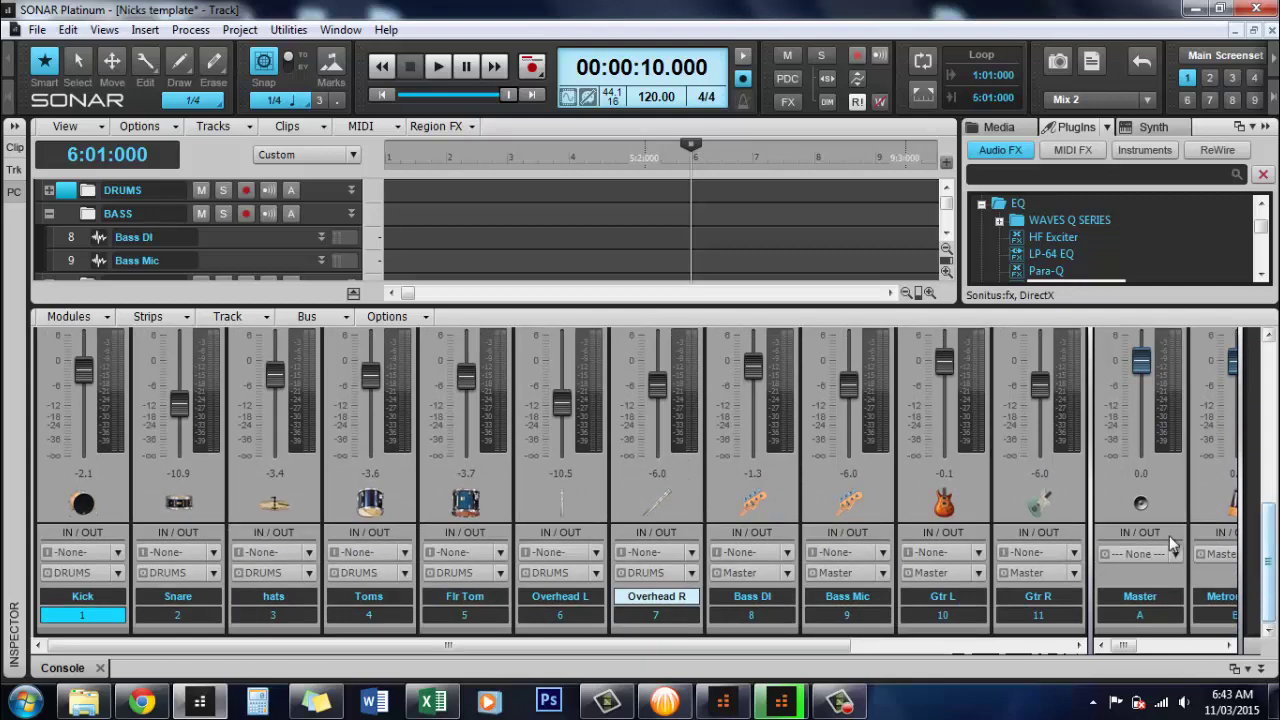
scroll(1169, 535, "up", 2)
scroll(1123, 616, "up", 2)
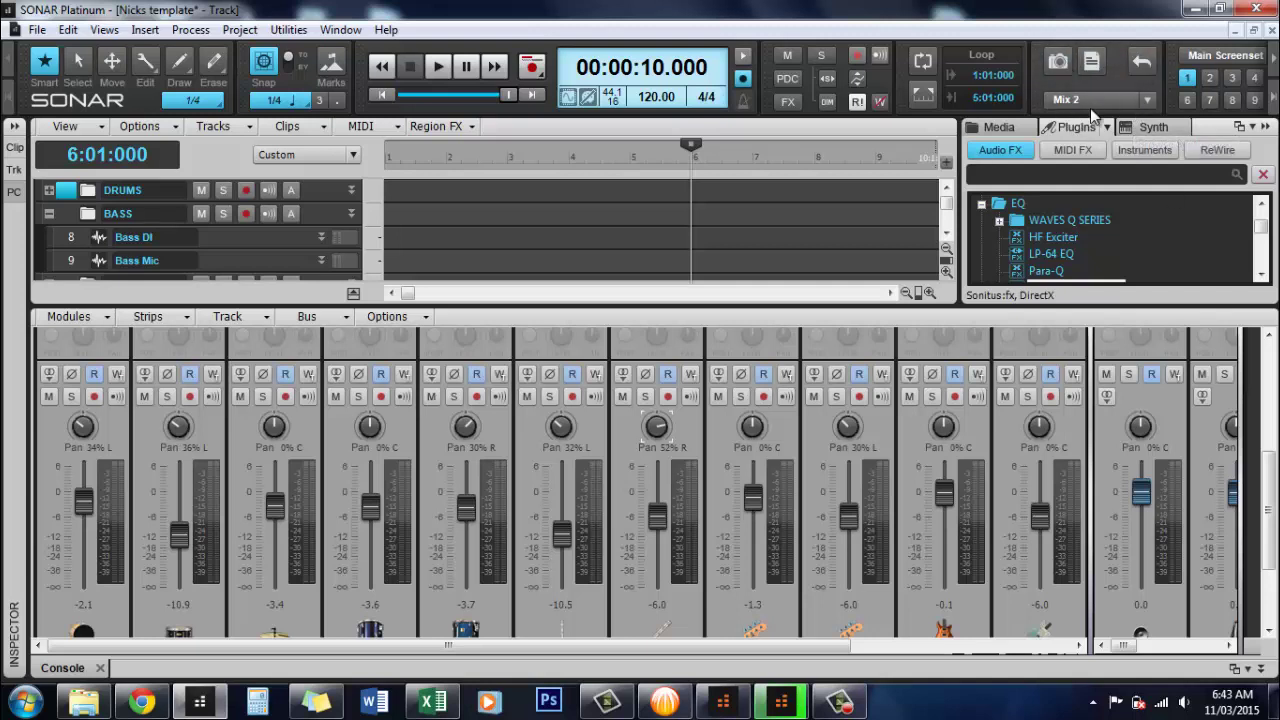
- Save the current console settings as a new mix scene named 'Original mix'
left_click(1148, 100)
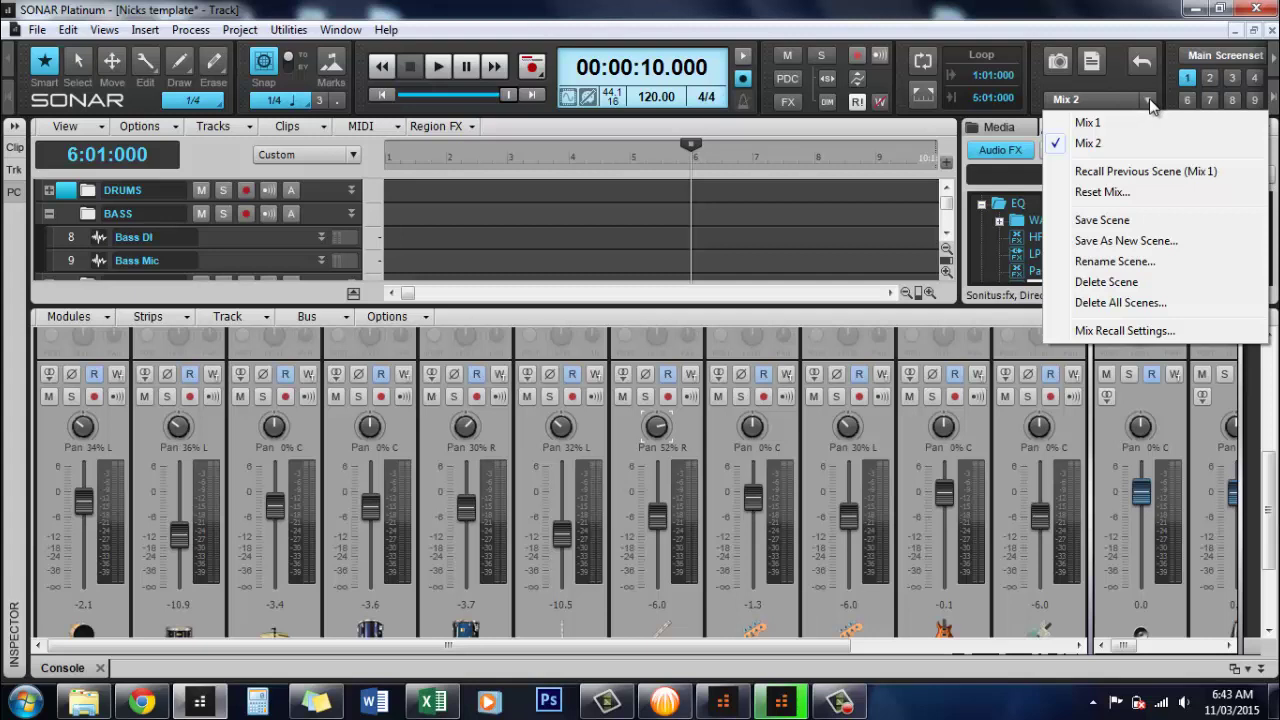
left_click(1150, 241)
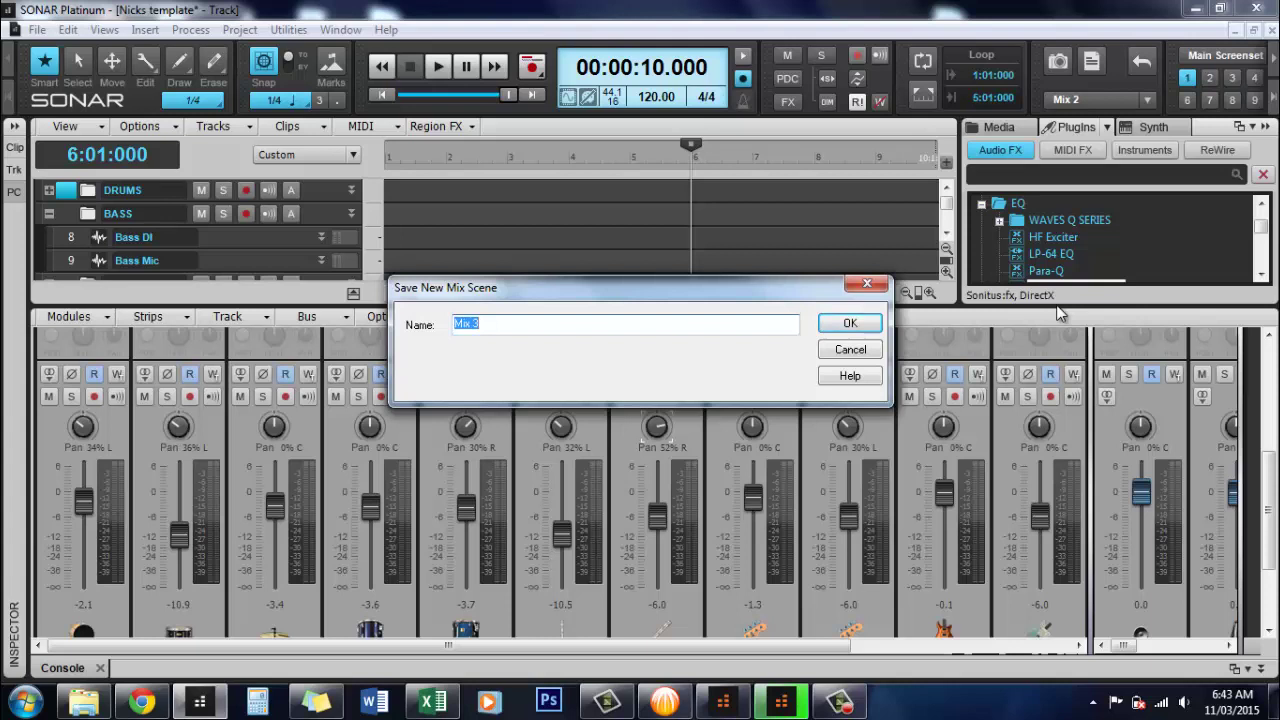
type("Ofiginal mix")
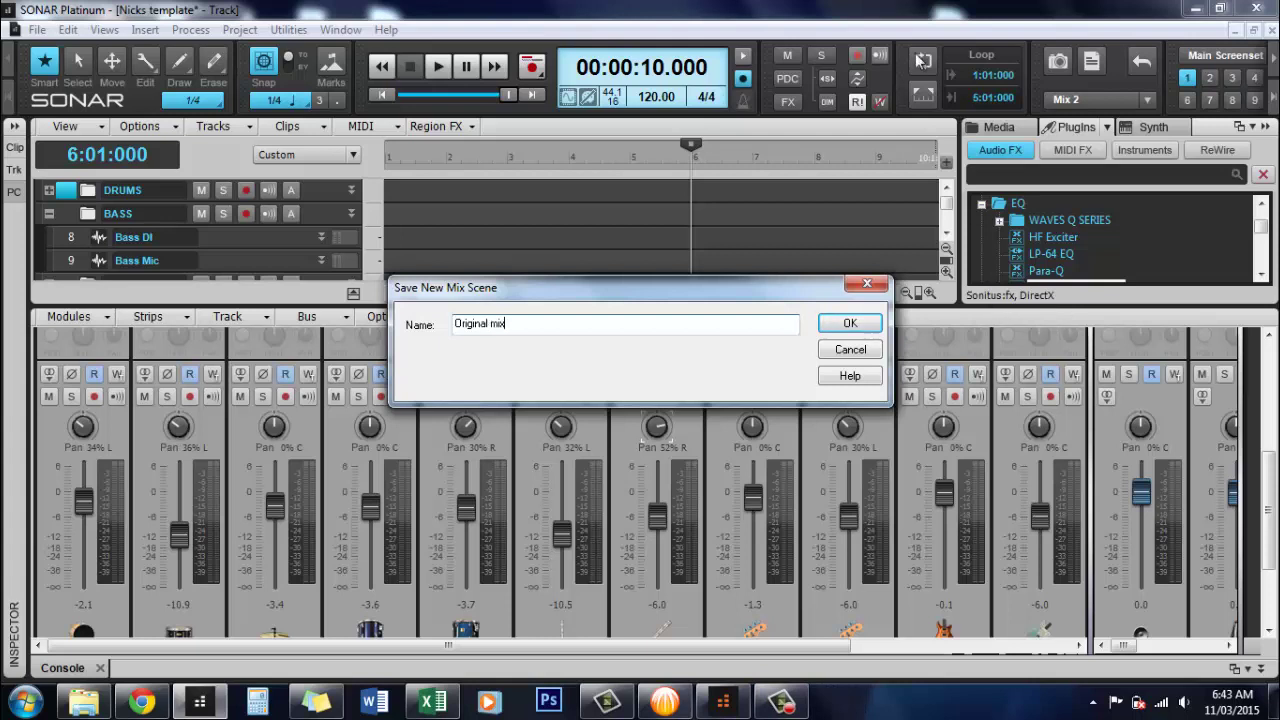
left_click(862, 327)
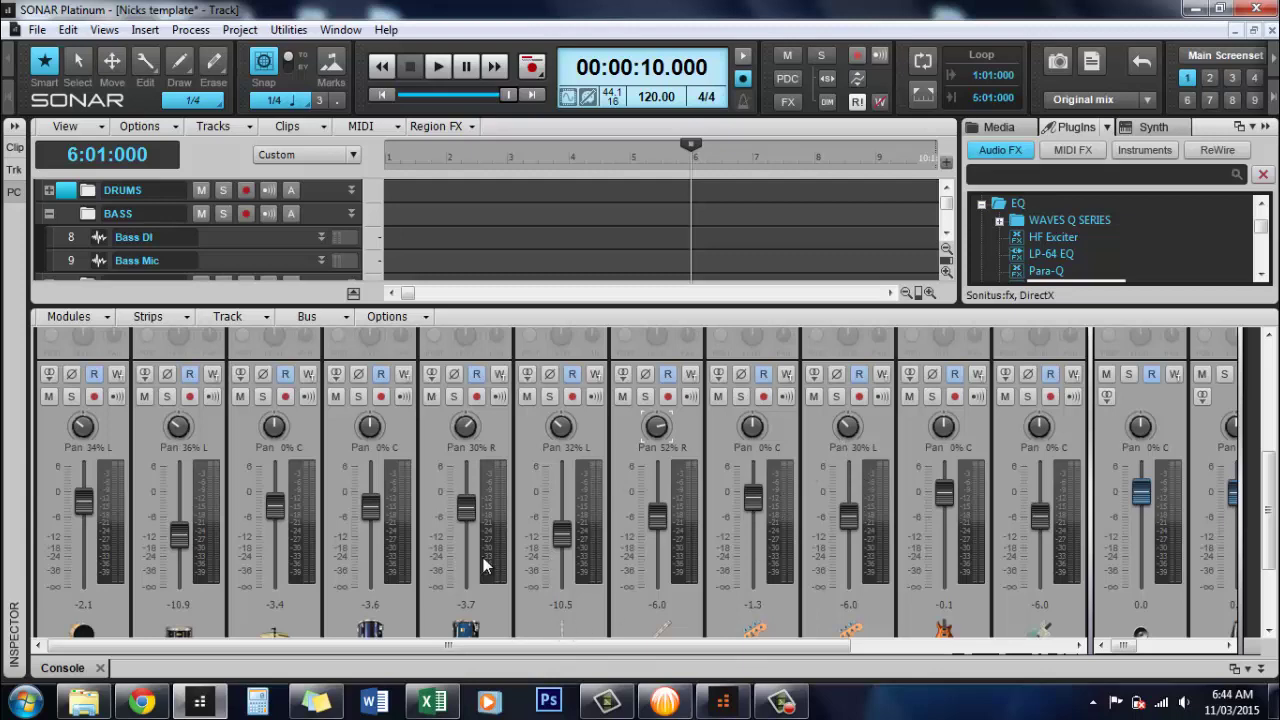
- Pull the Kick, Snare, hats, Toms and Flr Tom faders down toward -INF
scroll(537, 473, "down", 3)
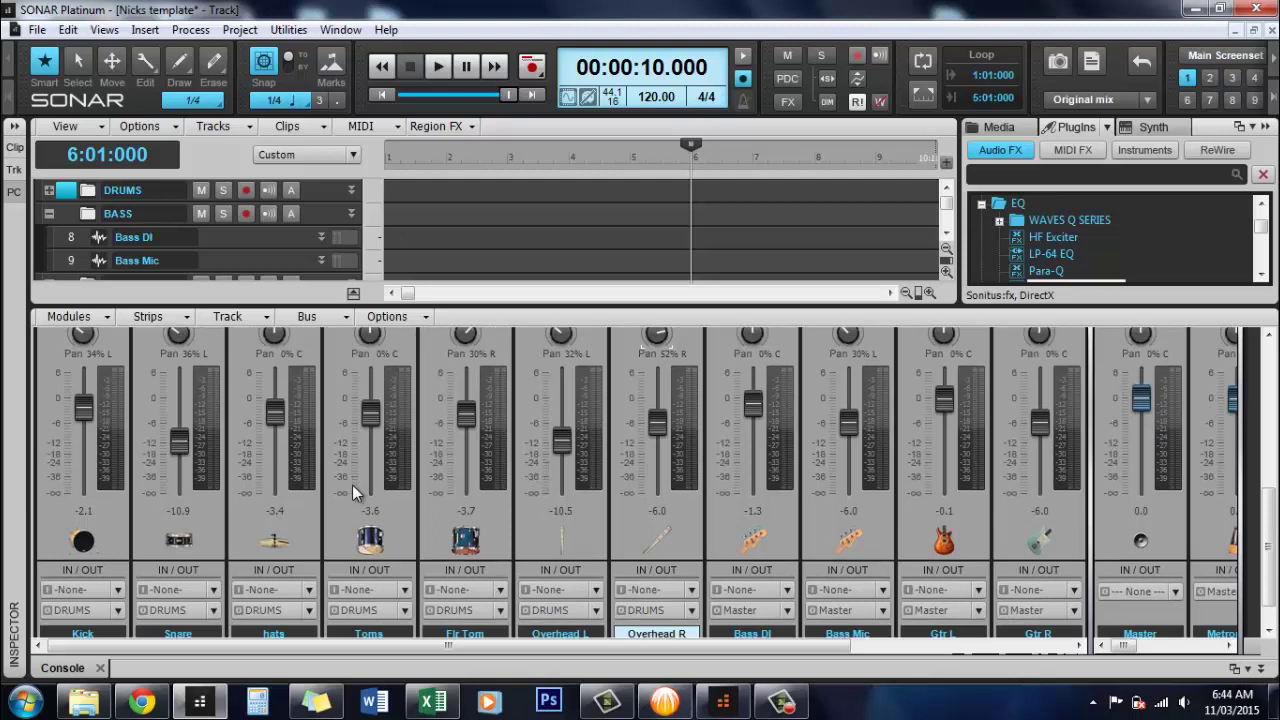
left_click_drag(84, 405, 84, 452)
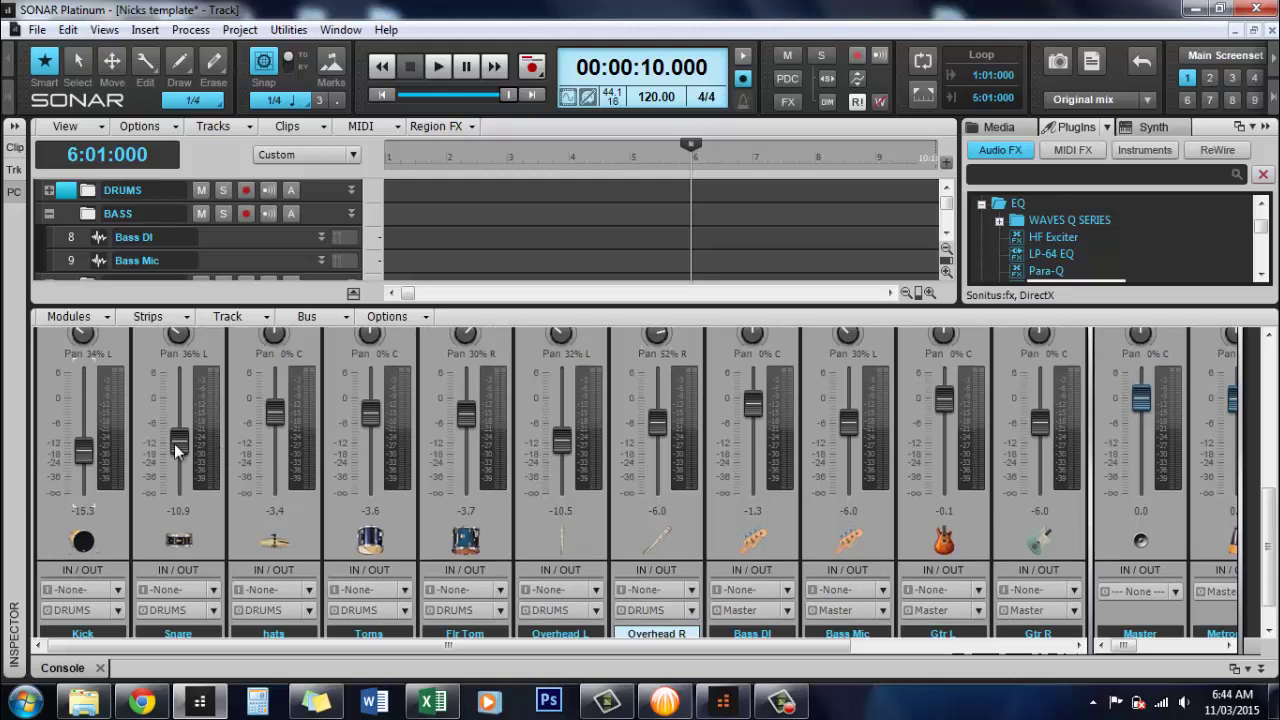
left_click_drag(176, 442, 176, 494)
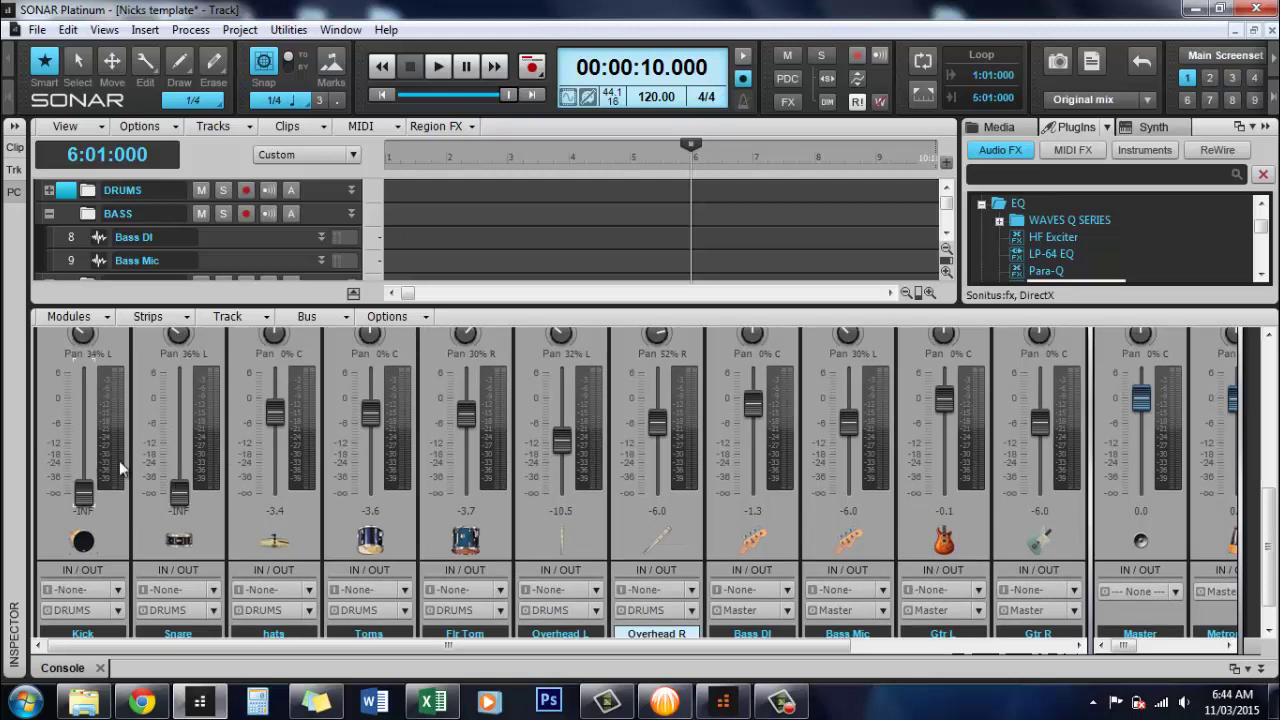
scroll(271, 419, "down", 10)
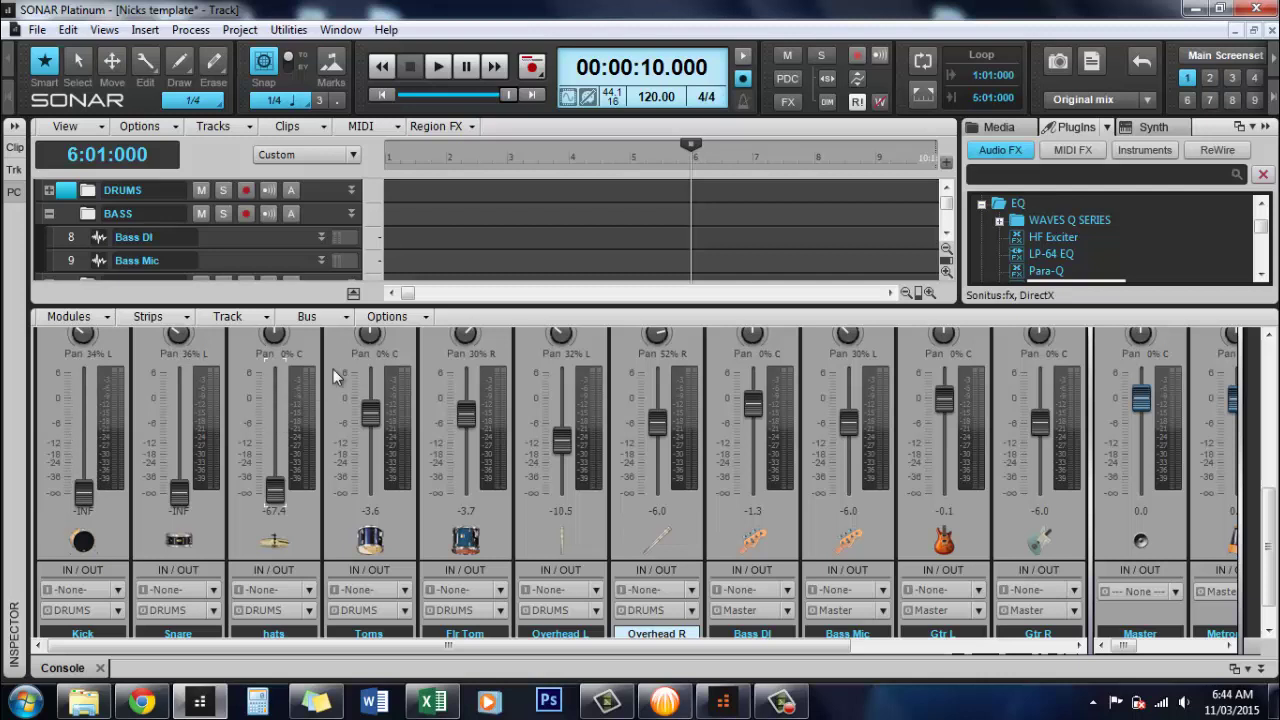
scroll(372, 420, "down", 10)
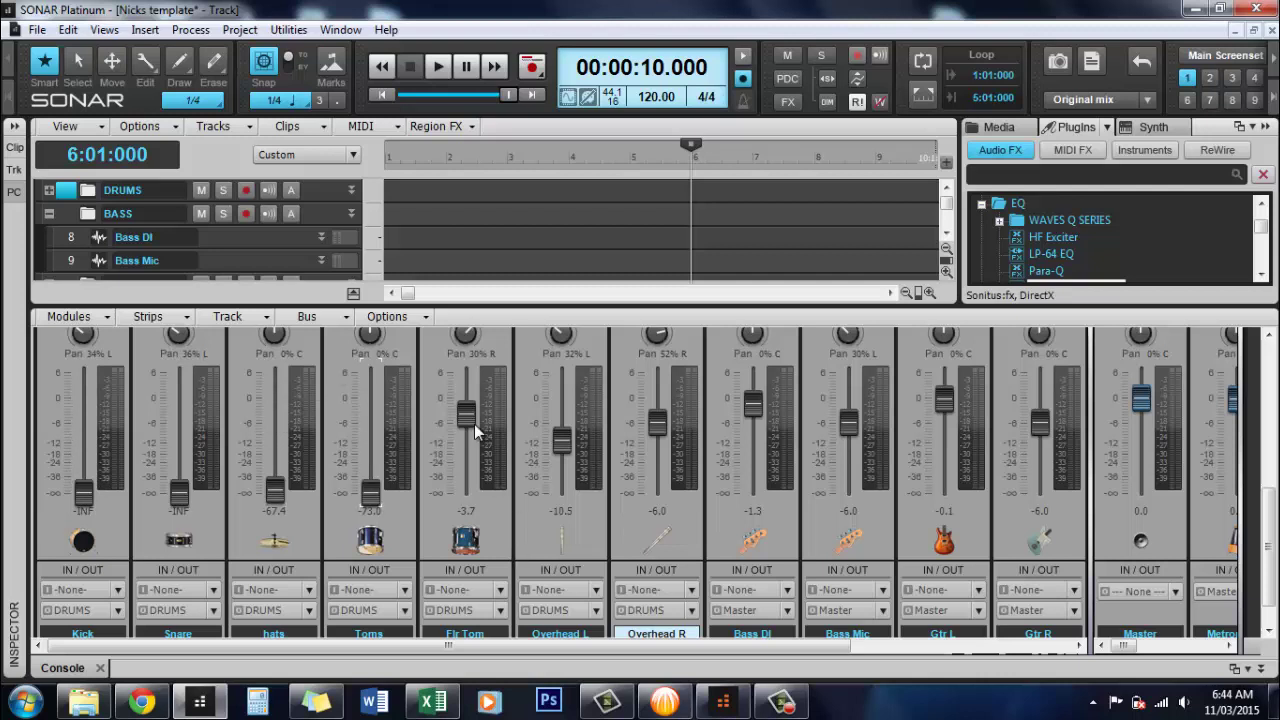
scroll(476, 432, "down", 10)
- Pan the first five drum channels hard left to 100% L
scroll(516, 306, "up", 2)
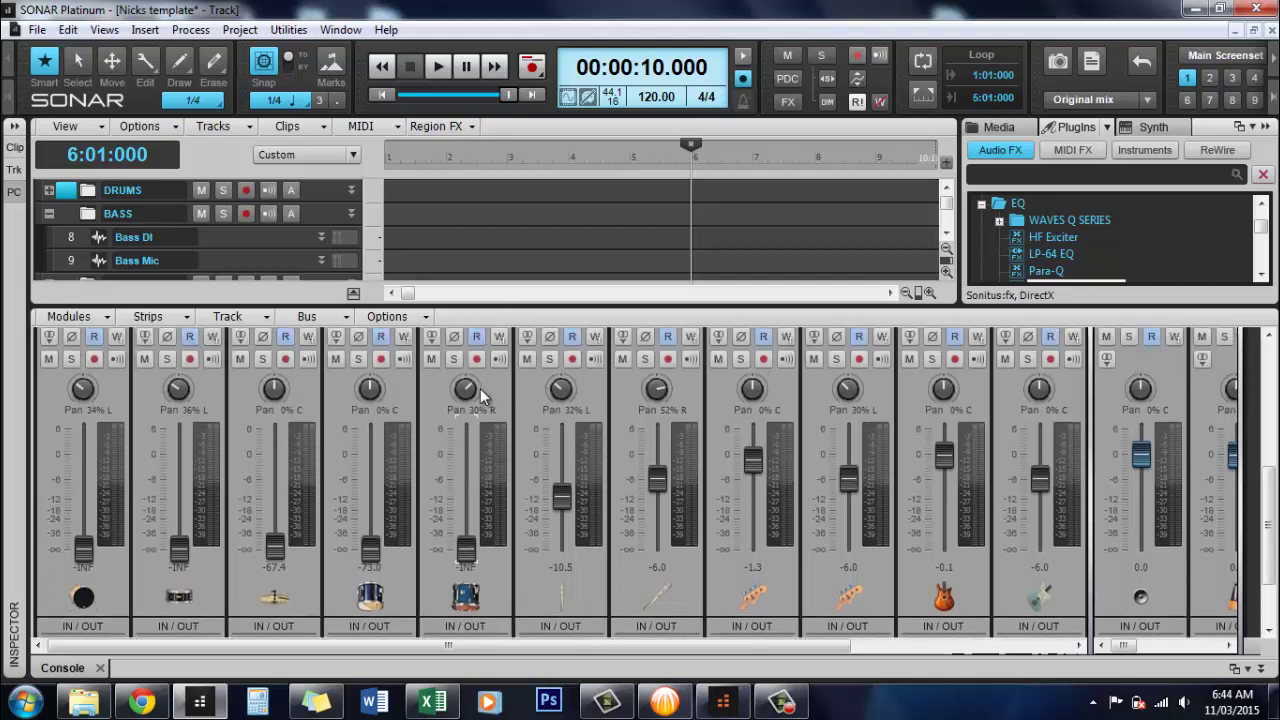
scroll(372, 392, "down", 10)
scroll(274, 390, "down", 10)
scroll(181, 391, "down", 7)
scroll(83, 390, "down", 7)
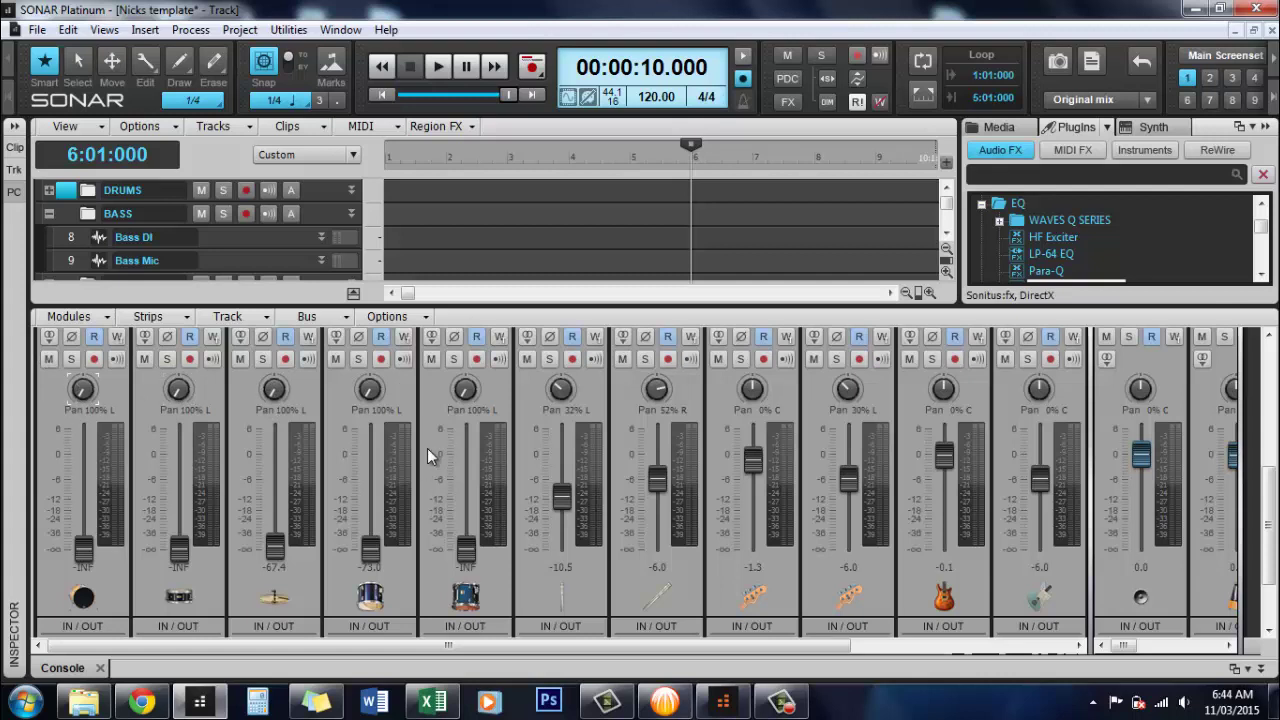
scroll(274, 474, "down", 3)
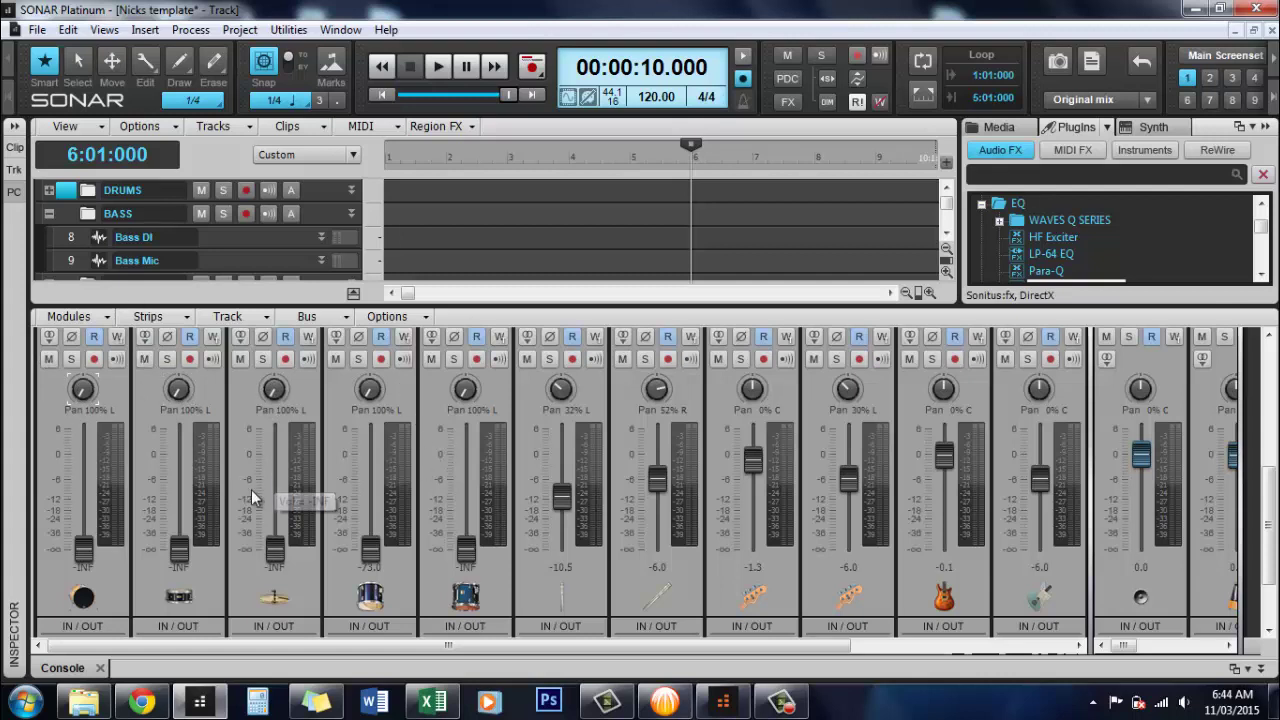
left_click(1148, 103)
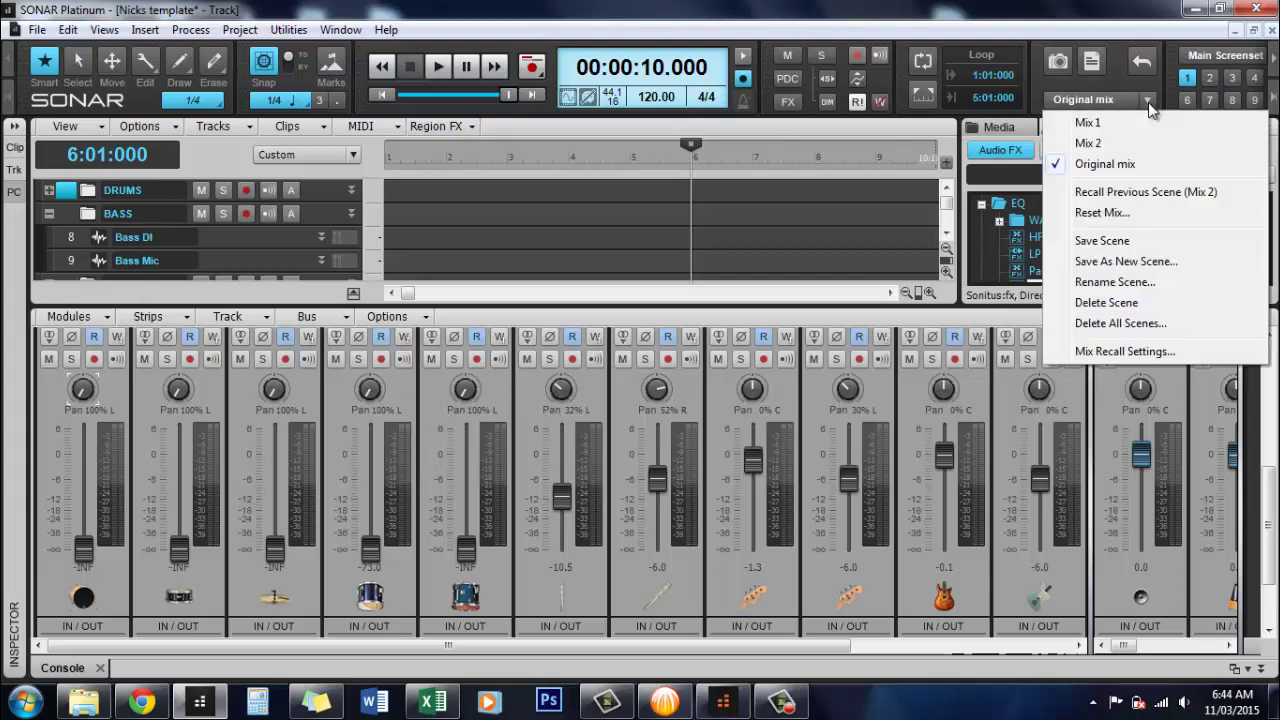
- Save the hard-left drum settings as a new mix scene named 'Bad panning'
left_click(1128, 262)
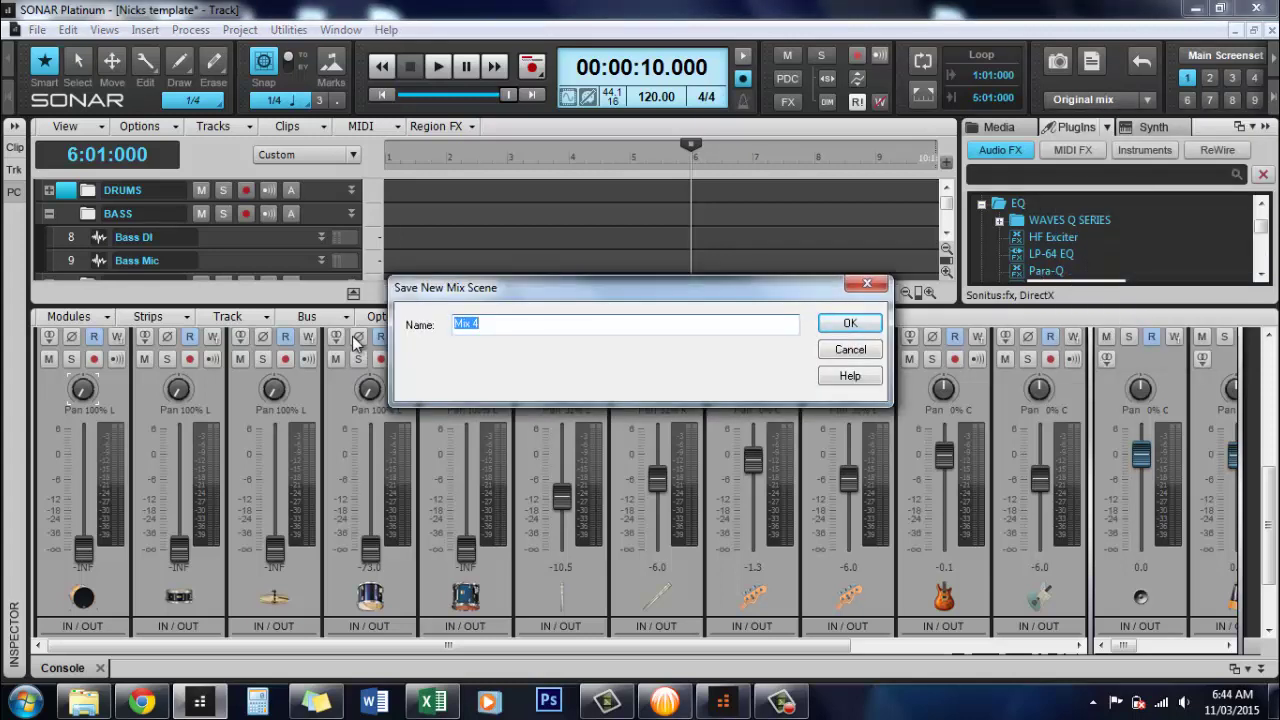
type("Bac")
type(" panning")
key("Return")
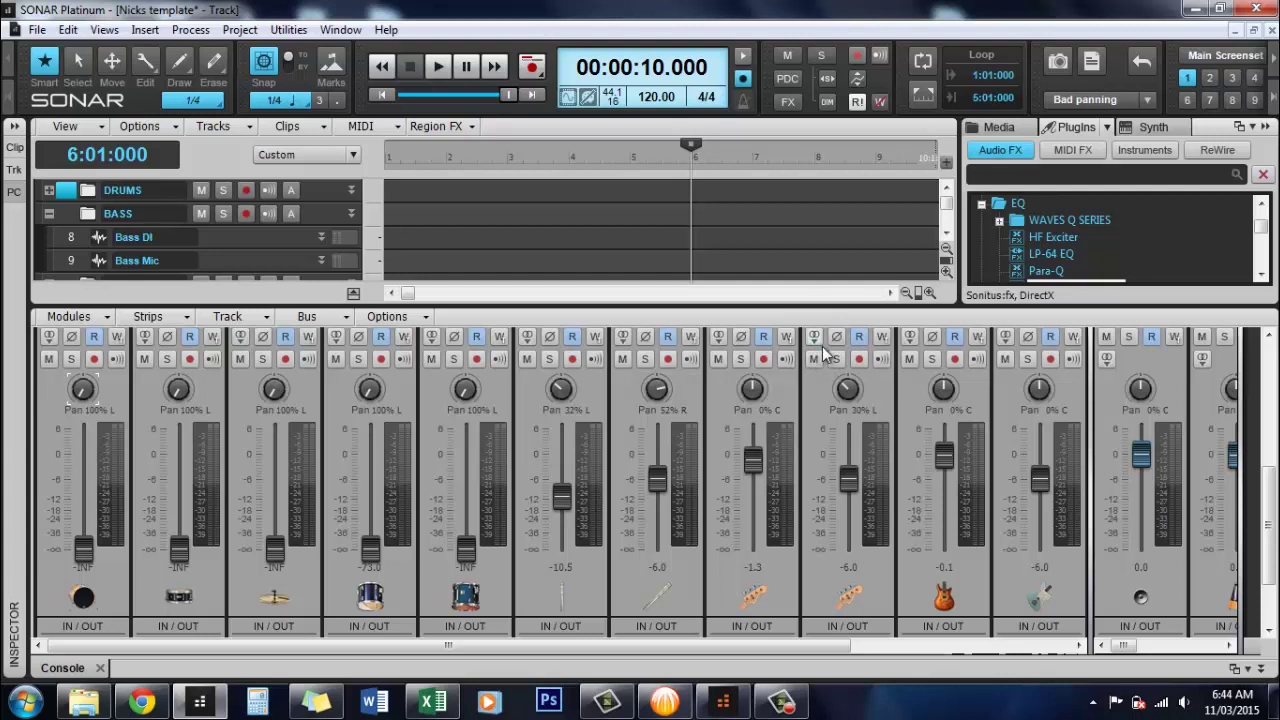
- Recall the 'Original mix' scene from the Mix Recall list to restore the drum levels and pans
left_click(1148, 99)
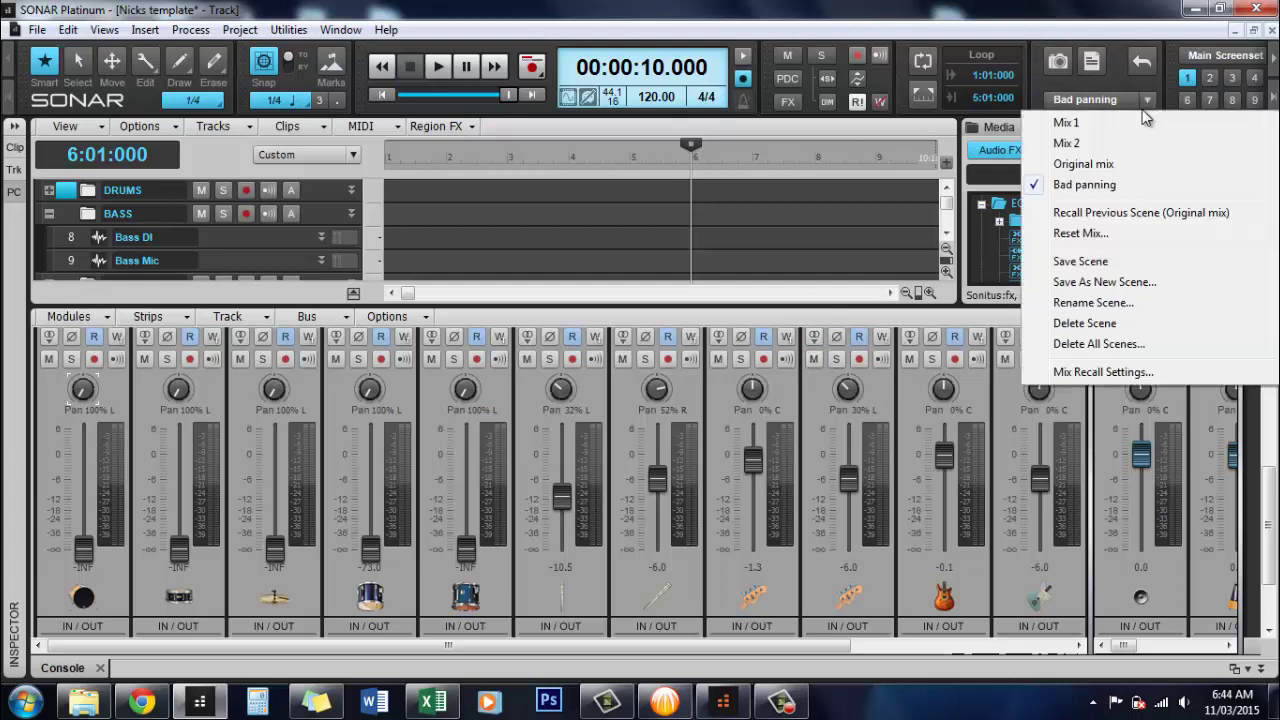
left_click(1108, 165)
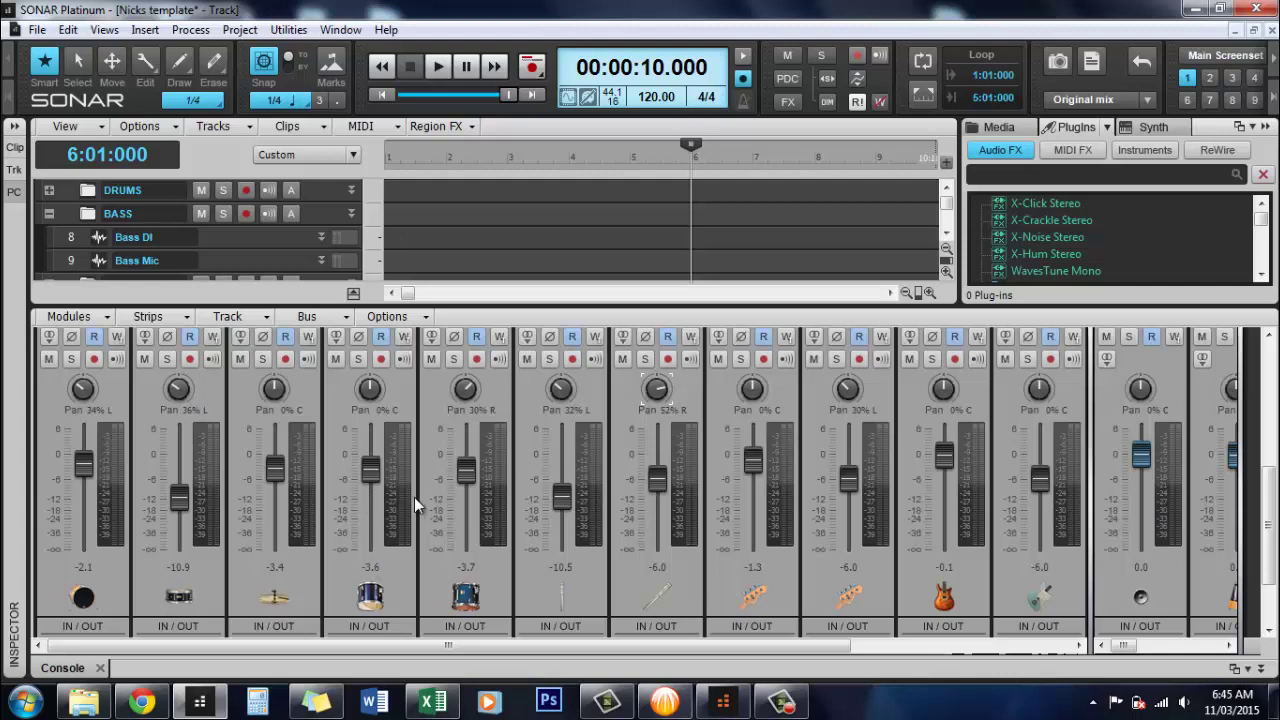
scroll(416, 493, "down", 3)
scroll(430, 496, "up", 2)
scroll(431, 496, "up", 5)
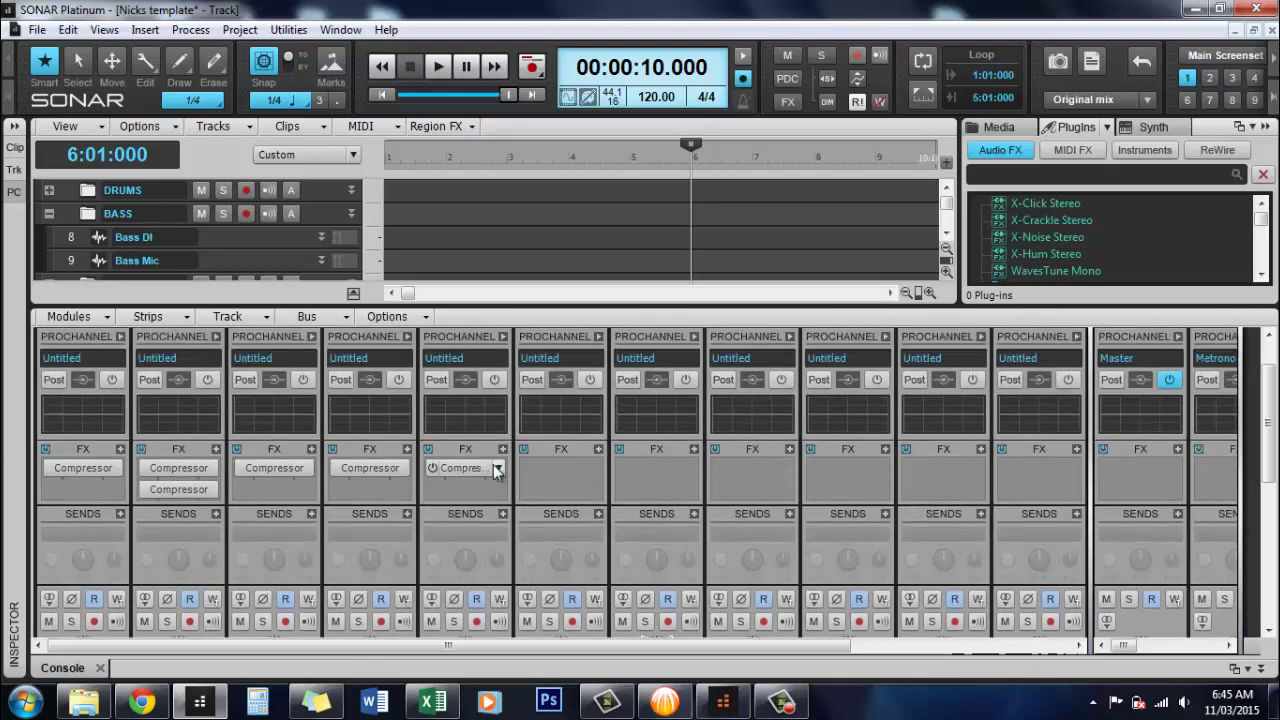
left_click(1148, 100)
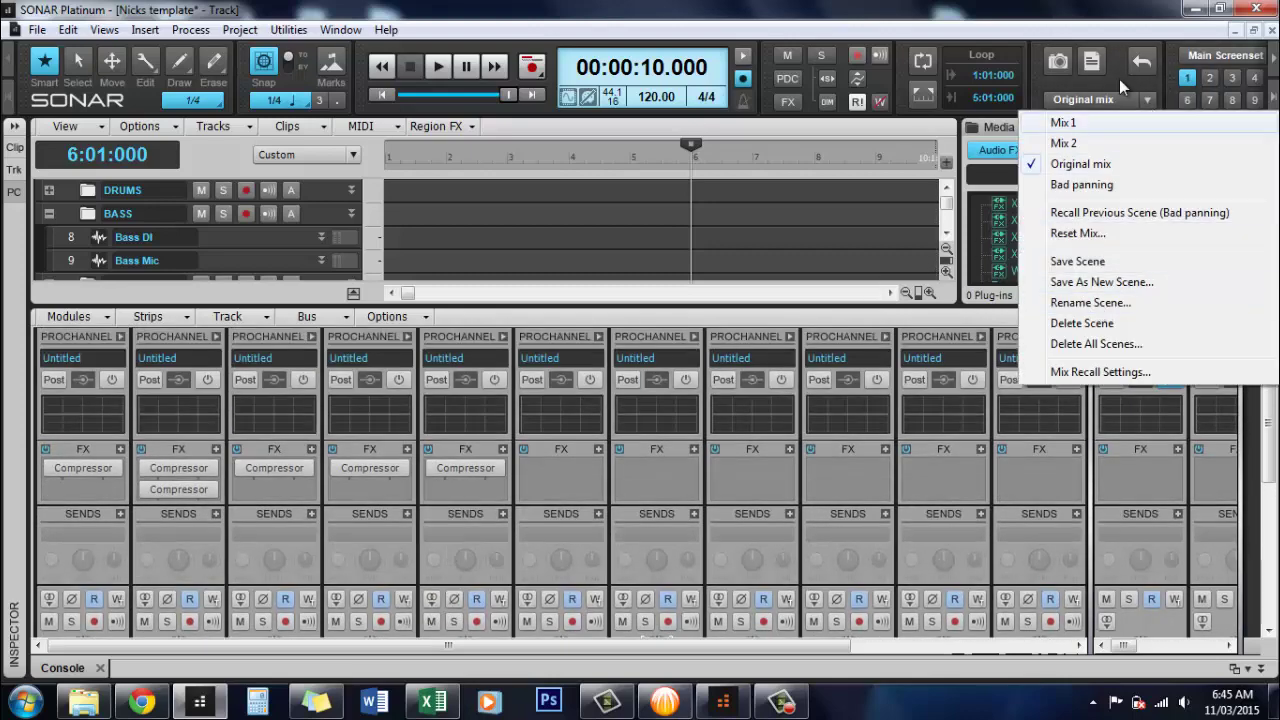
left_click(1127, 18)
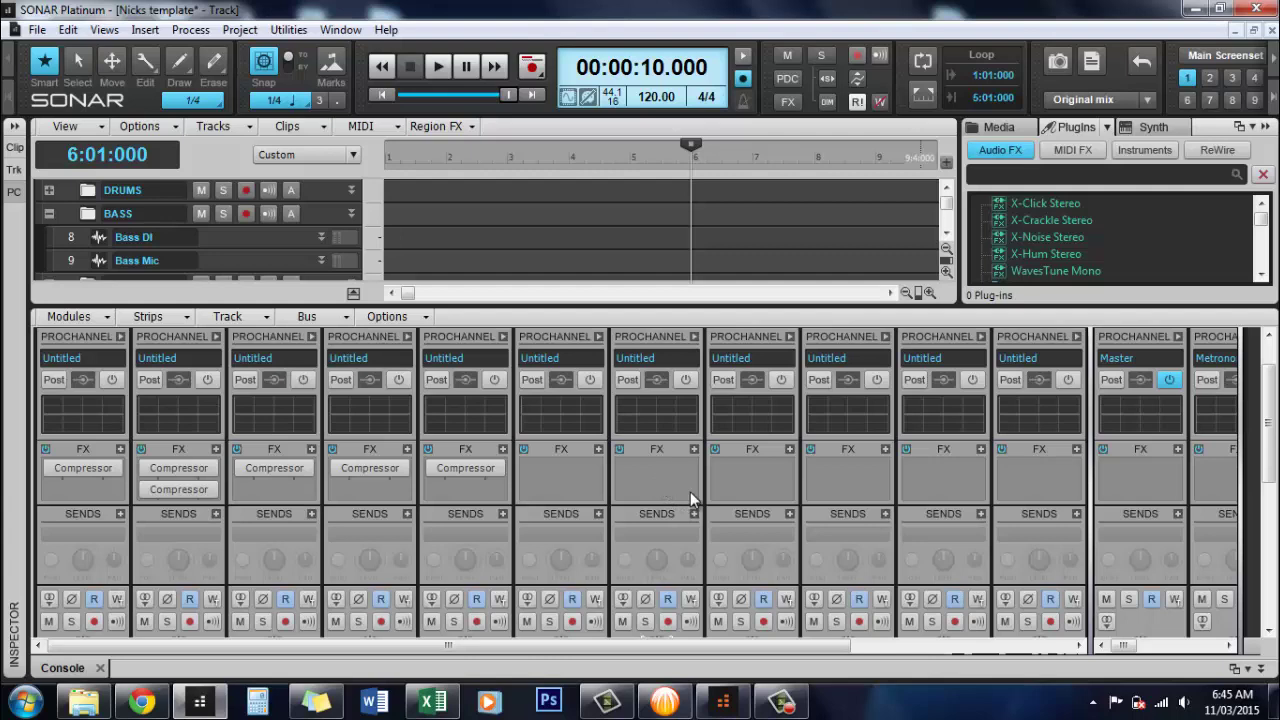
scroll(622, 432, "down", 3)
scroll(621, 432, "down", 6)
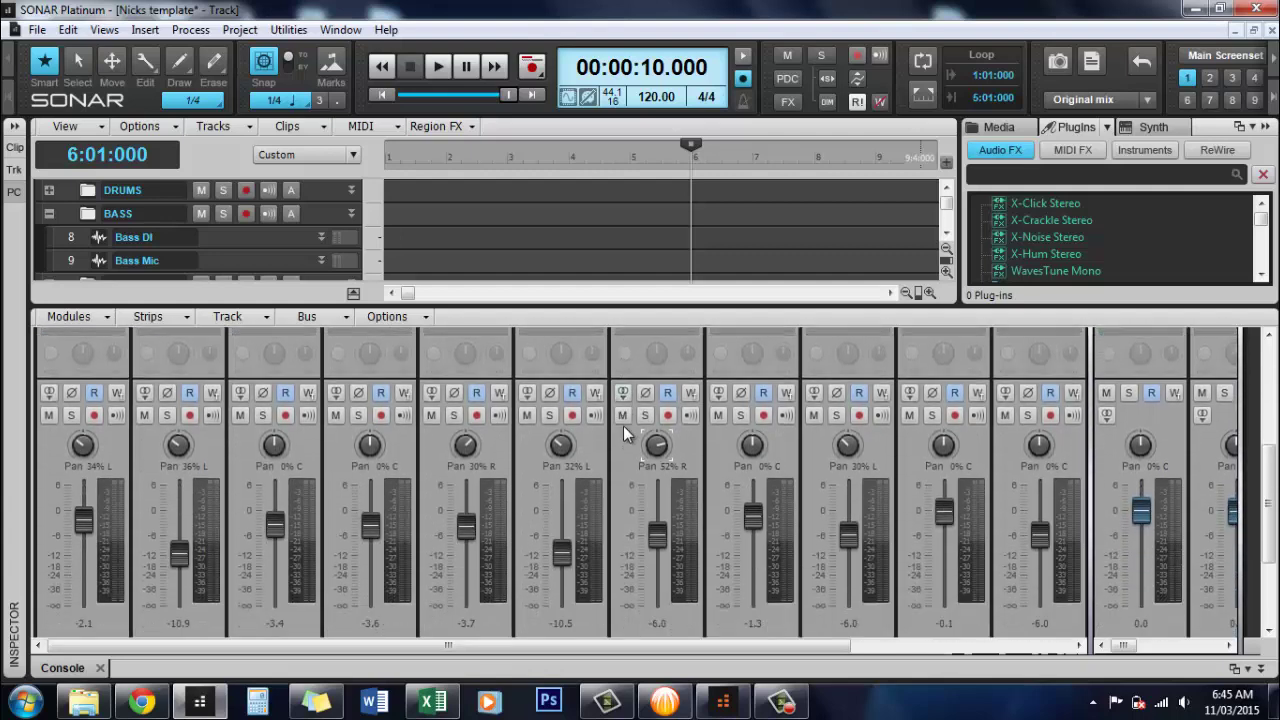